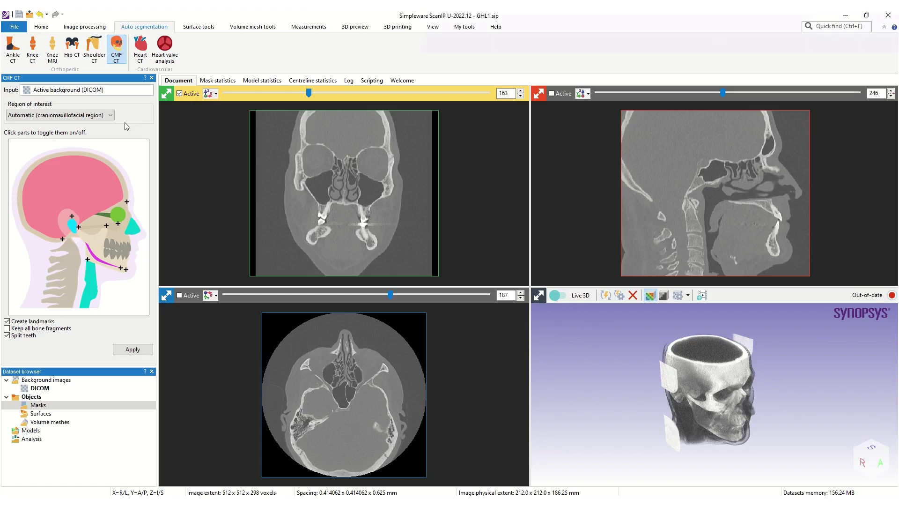
{"action": "left_click", "coordinate": [150, 29]}
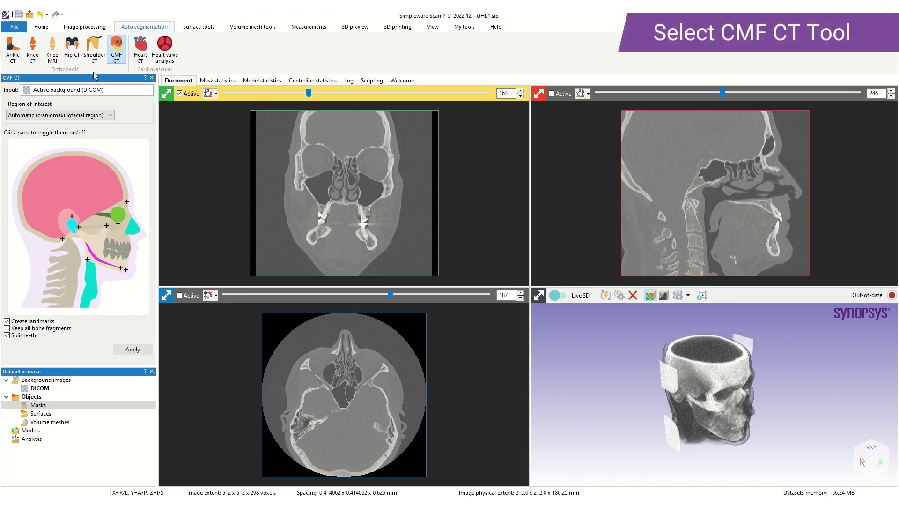
{"action": "left_click", "coordinate": [114, 54]}
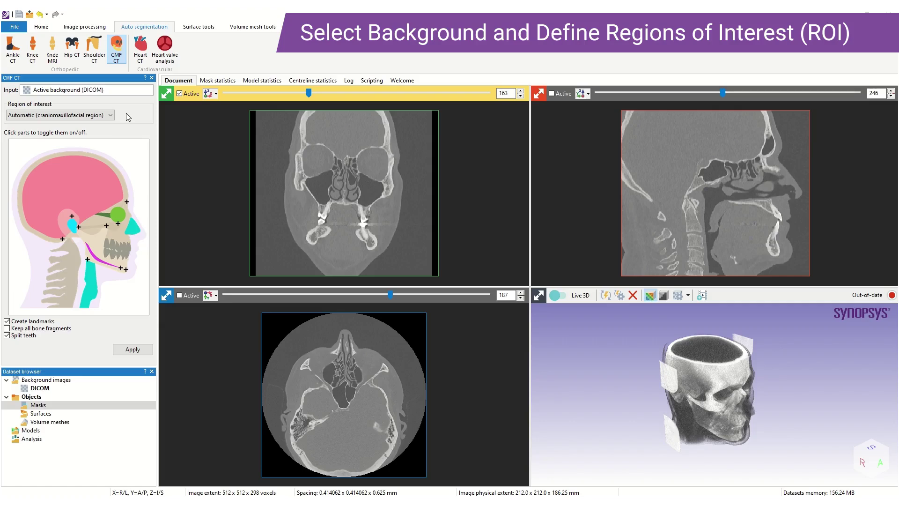
- Switch the CMF CT region of interest to Automatic (part selection), then to Manual
{"action": "left_click", "coordinate": [29, 116]}
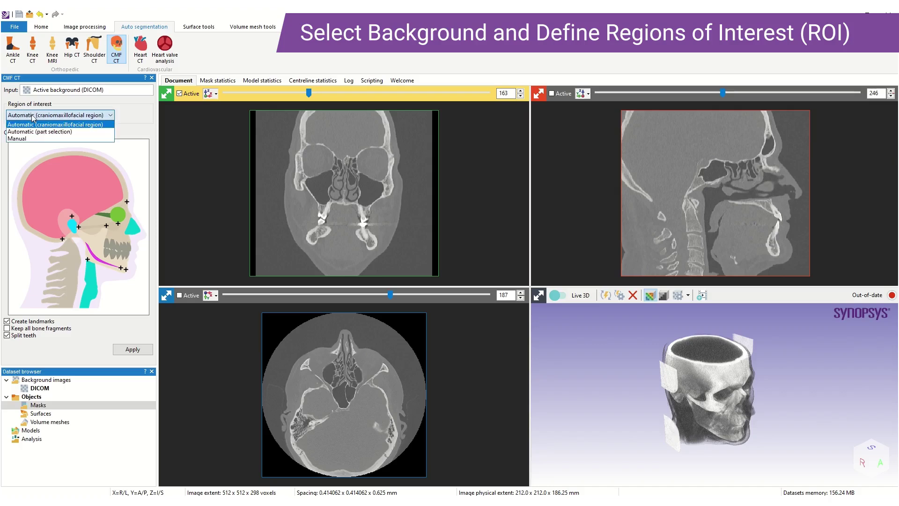
{"action": "left_click", "coordinate": [34, 132]}
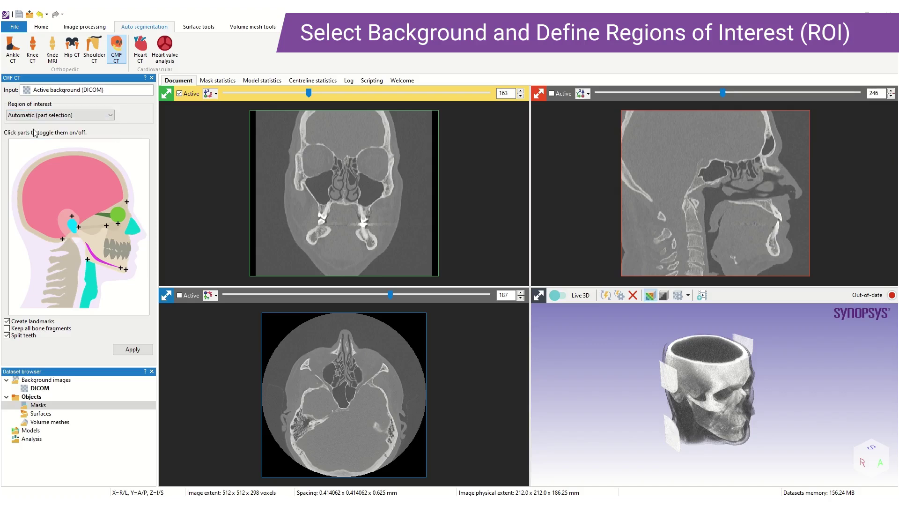
{"action": "left_click", "coordinate": [82, 117]}
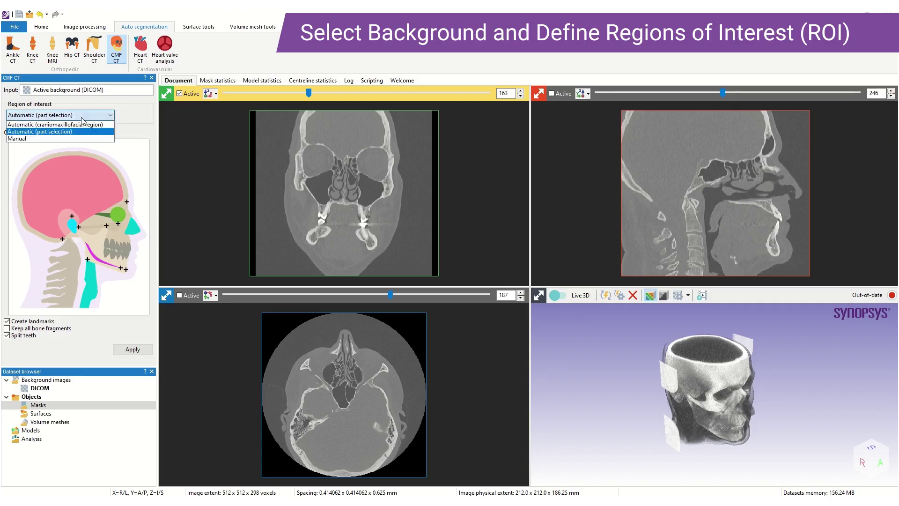
{"action": "left_click", "coordinate": [73, 136]}
- Review the manual ROI bounds without changes, then restore Automatic (craniomaxillofacial region)
{"action": "left_click", "coordinate": [132, 116]}
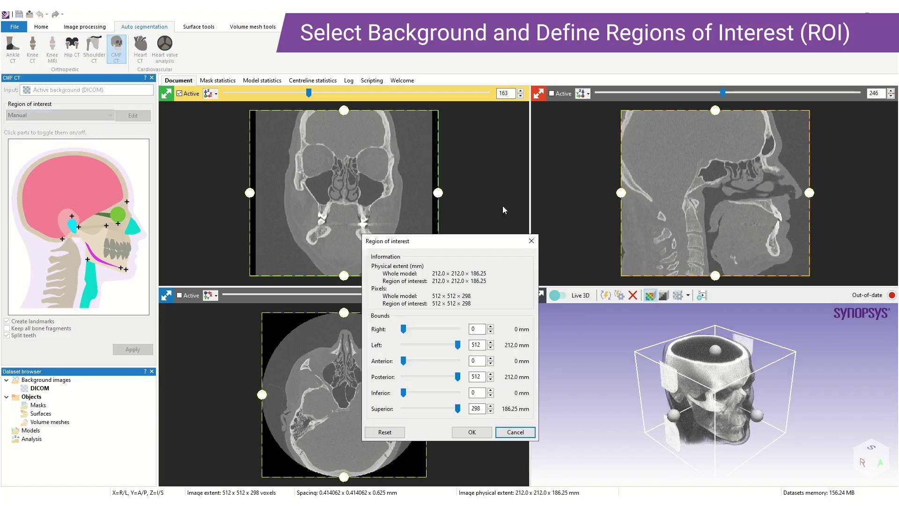
{"action": "left_click", "coordinate": [517, 433]}
{"action": "left_click", "coordinate": [99, 120]}
{"action": "left_click", "coordinate": [85, 128]}
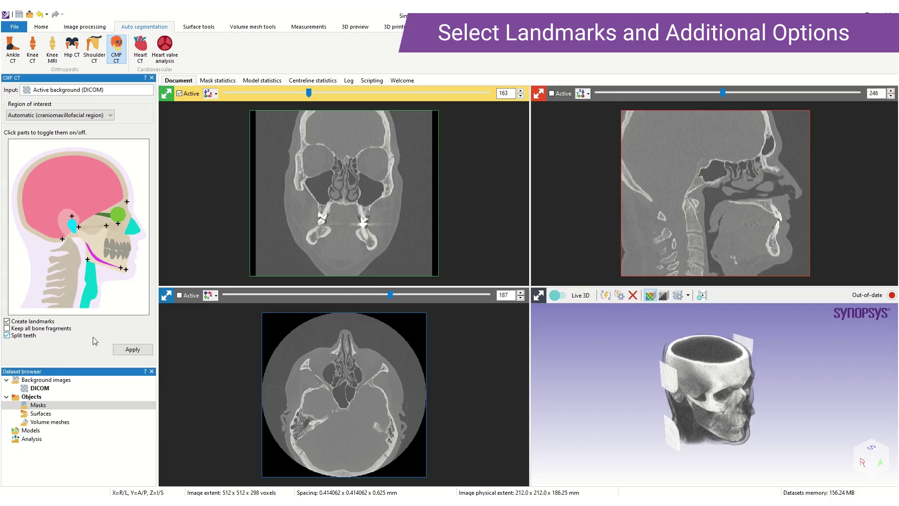
- Run the CMF CT auto-segmentation to produce 17 masks, including cranium, mandible and split teeth
{"action": "left_click", "coordinate": [136, 350]}
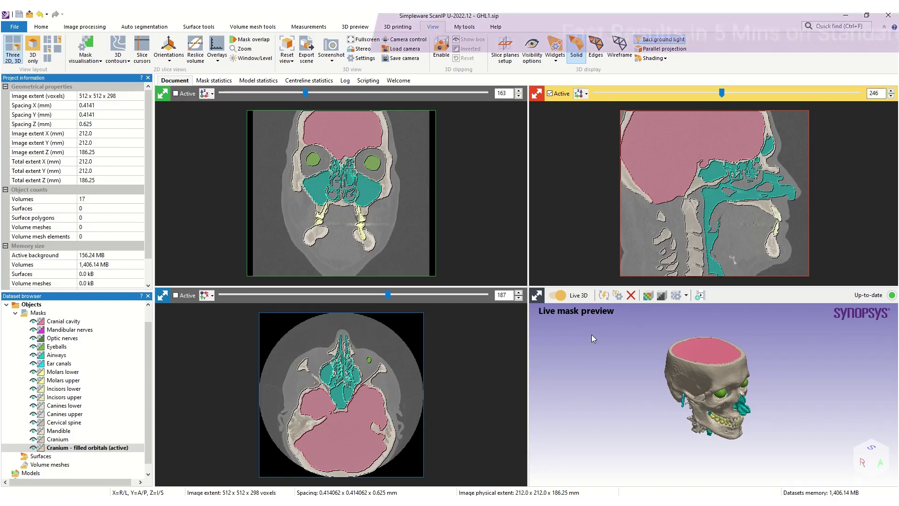
- Show only the 3D view and turn the segmented skull to a near-frontal angle
{"action": "left_click", "coordinate": [537, 295]}
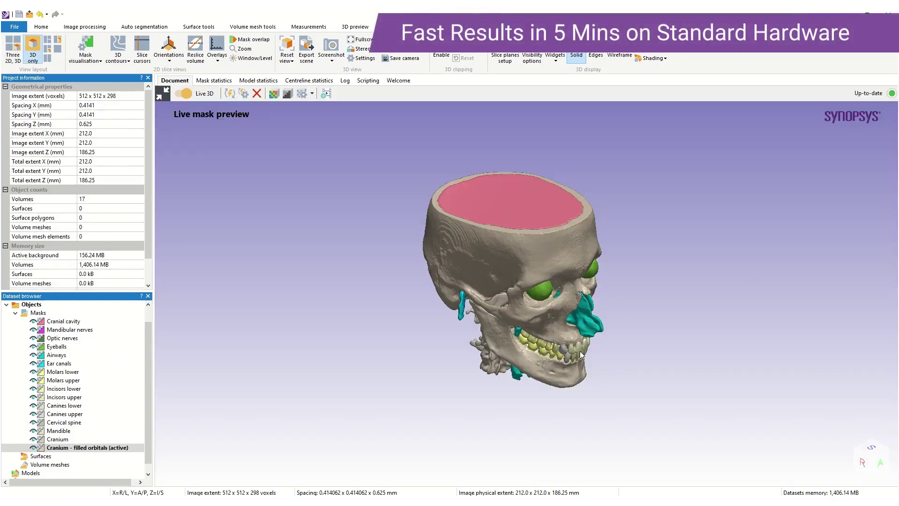
{"action": "left_click_drag", "start_coordinate": [654, 377], "coordinate": [648, 322]}
{"action": "left_click_drag", "start_coordinate": [707, 357], "coordinate": [420, 382]}
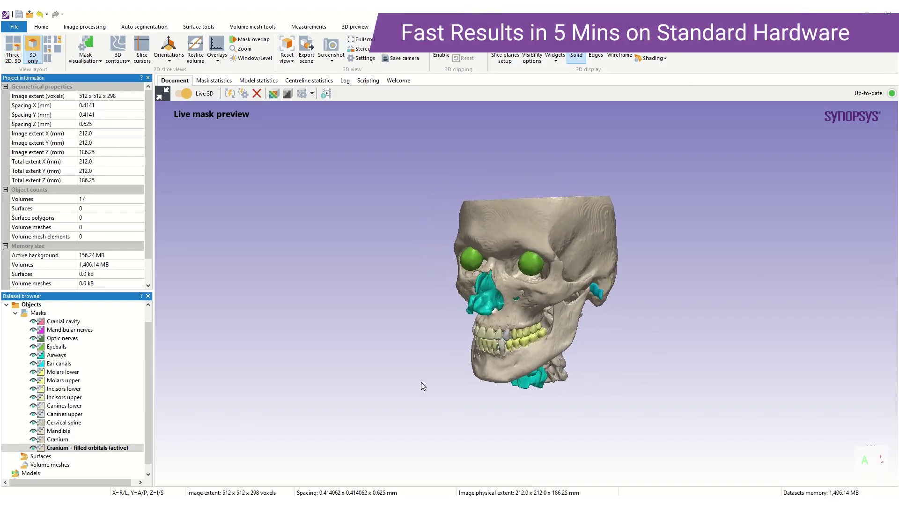
{"action": "scroll", "coordinate": [428, 324], "scroll_direction": "up", "scroll_amount": 2}
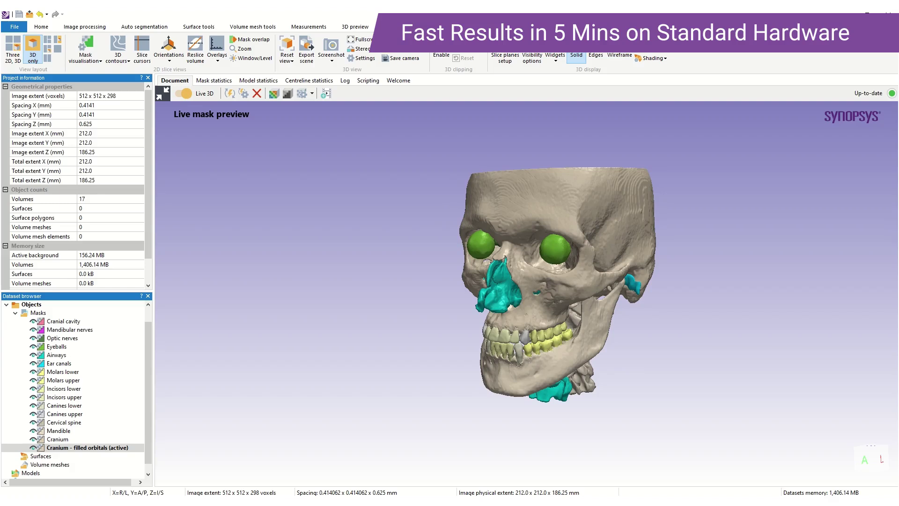
{"action": "left_click_drag", "start_coordinate": [760, 368], "coordinate": [627, 344]}
{"action": "scroll", "coordinate": [630, 346], "scroll_direction": "up", "scroll_amount": 3}
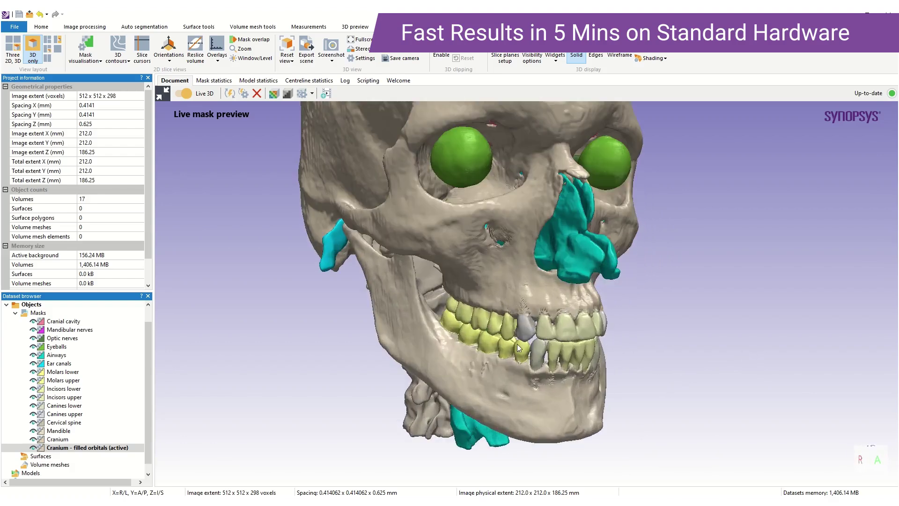
{"action": "scroll", "coordinate": [616, 375], "scroll_direction": "down", "scroll_amount": 2}
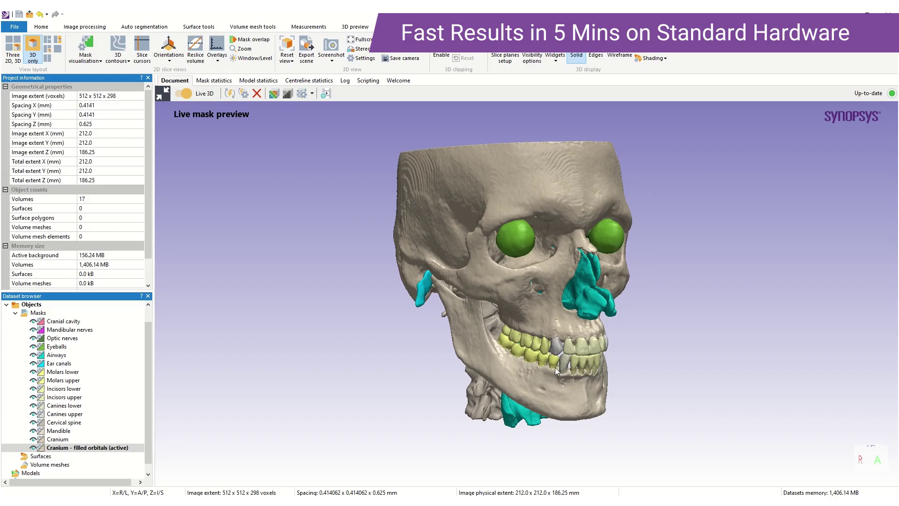
{"action": "left_click_drag", "start_coordinate": [669, 370], "coordinate": [609, 383]}
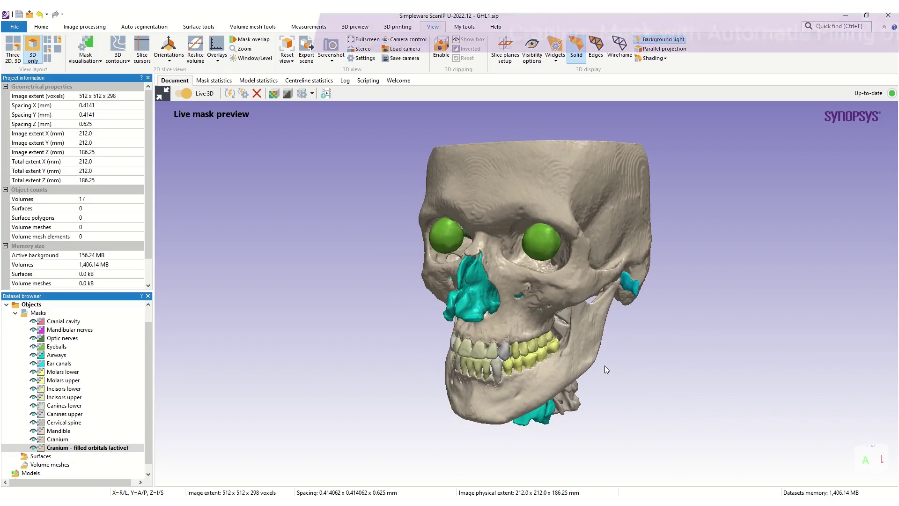
- Isolate the Cranium and Cranium - filled orbitals masks in the 3D preview
{"action": "left_click_drag", "start_coordinate": [423, 343], "coordinate": [382, 333]}
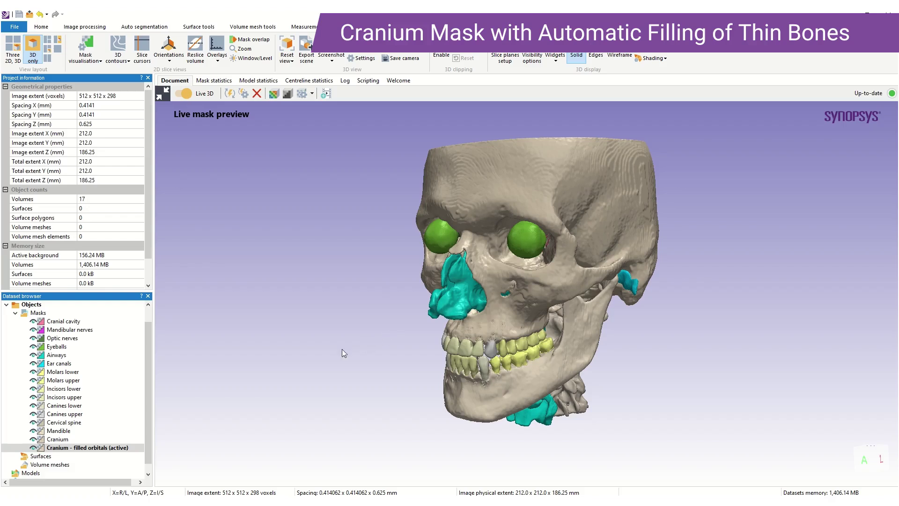
{"action": "left_click", "coordinate": [66, 439]}
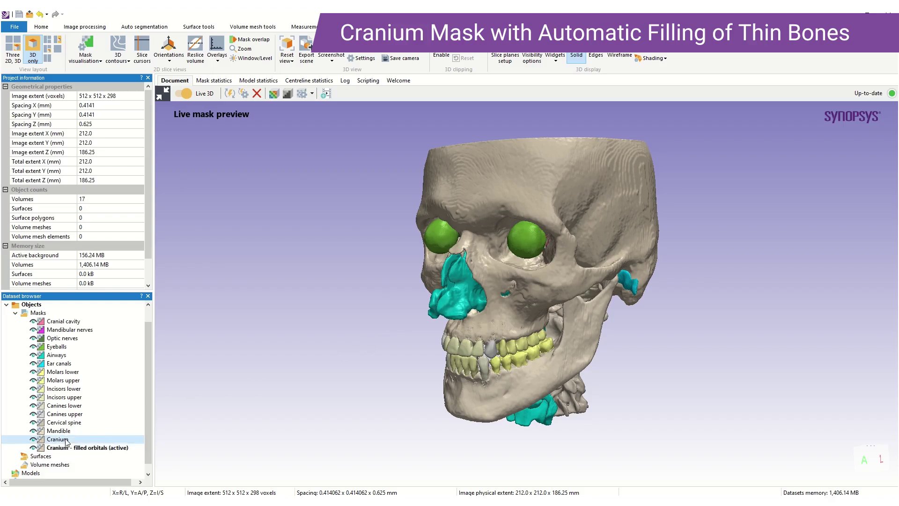
{"action": "left_click", "coordinate": [67, 449], "text": "ctrl"}
{"action": "right_click", "coordinate": [67, 448]}
{"action": "left_click", "coordinate": [91, 372]}
- Colour the Cranium - filled orbitals mask red using the Muscle colour
{"action": "left_click", "coordinate": [96, 448]}
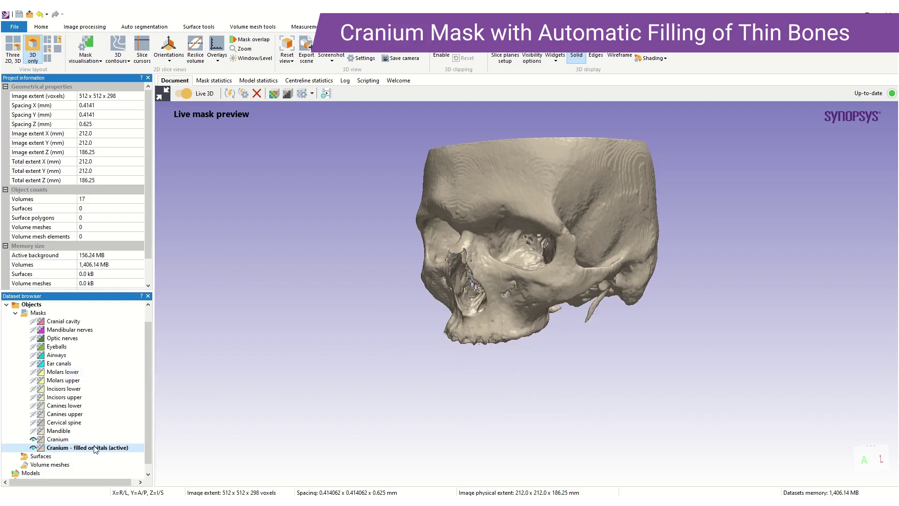
{"action": "right_click", "coordinate": [96, 449]}
{"action": "mouse_move", "coordinate": [186, 373]}
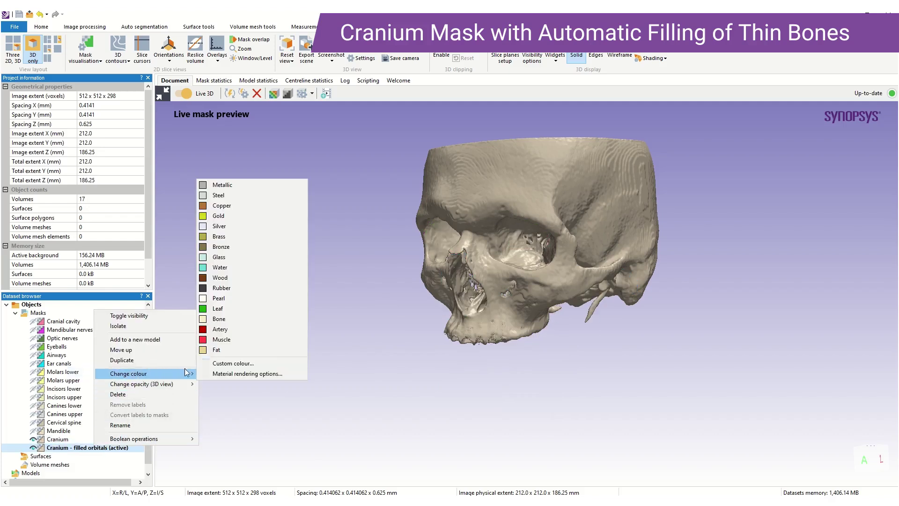
{"action": "left_click", "coordinate": [220, 340]}
{"action": "middle_click_drag", "start_coordinate": [326, 321], "coordinate": [383, 375]}
{"action": "left_click_drag", "start_coordinate": [383, 375], "coordinate": [399, 359]}
{"action": "scroll", "coordinate": [399, 359], "scroll_direction": "up", "scroll_amount": 3}
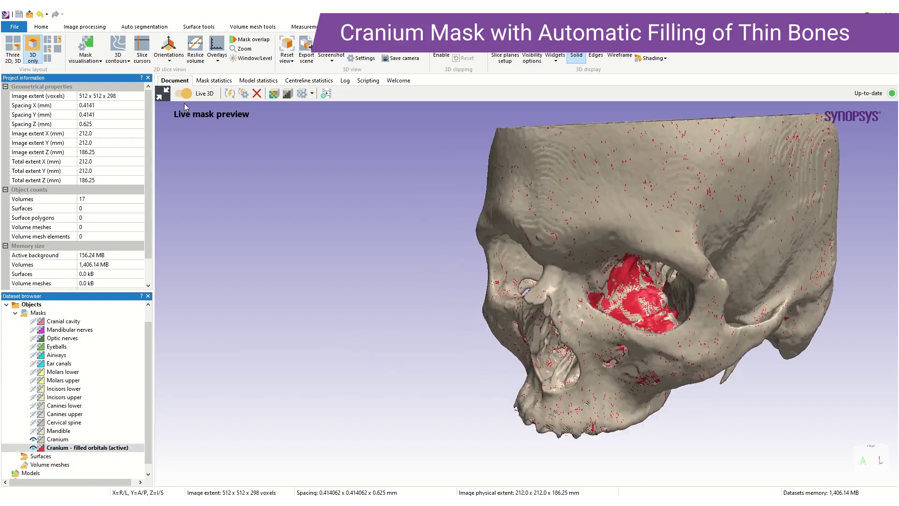
- Switch to a two-pane layout showing the coronal slice beside the 3D view
{"action": "left_click", "coordinate": [162, 94]}
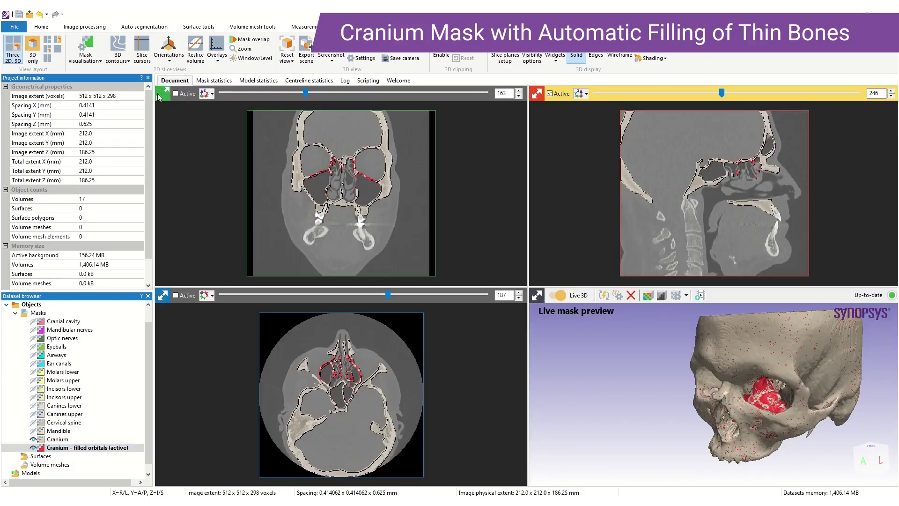
{"action": "left_click", "coordinate": [176, 93]}
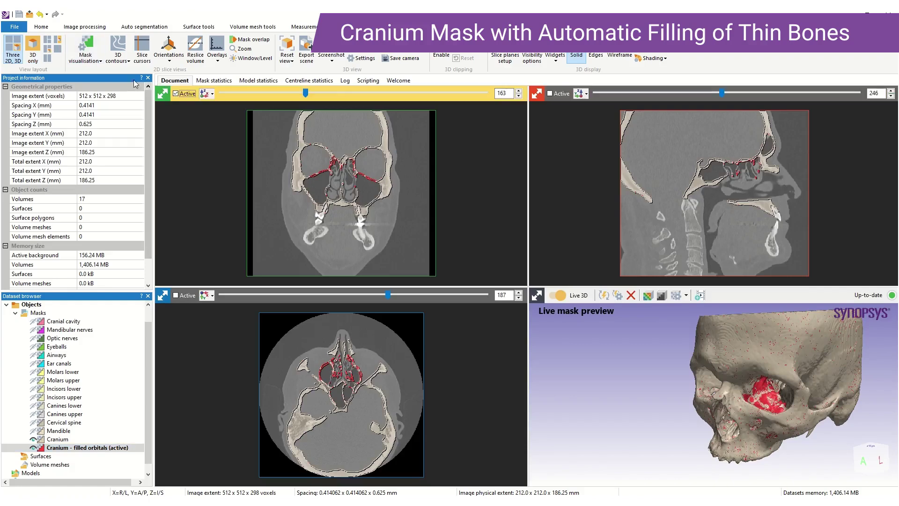
{"action": "left_click", "coordinate": [58, 40]}
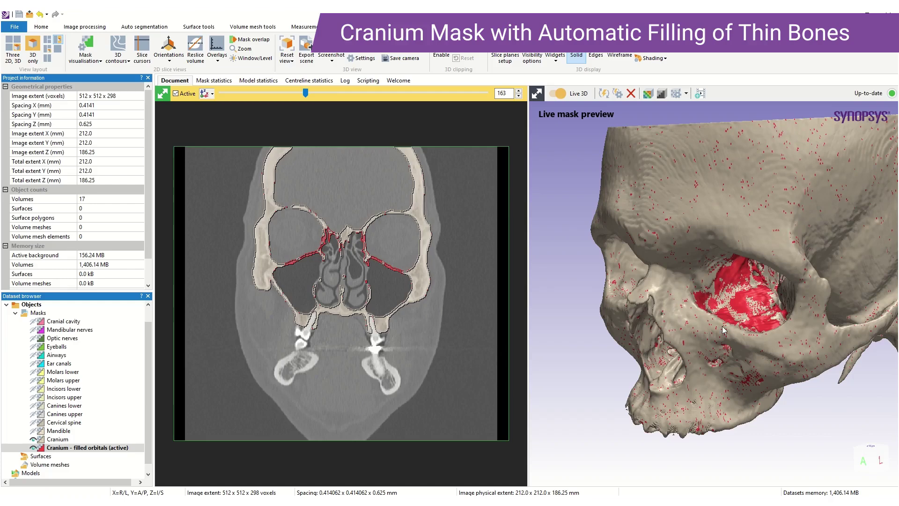
{"action": "left_click_drag", "start_coordinate": [725, 331], "coordinate": [734, 324]}
{"action": "scroll", "coordinate": [359, 234], "scroll_direction": "up", "scroll_amount": 5}
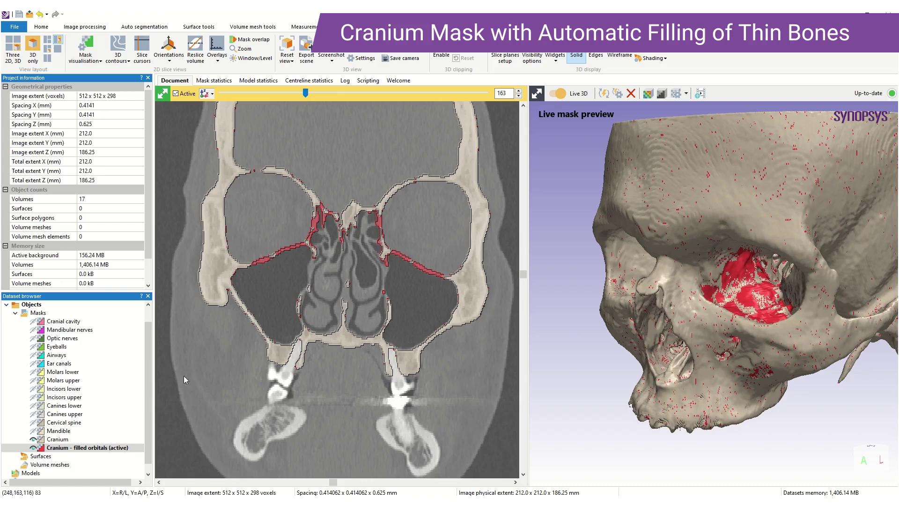
- Select all masks, make them visible, and return to the 3D-only view
{"action": "left_click", "coordinate": [79, 447]}
{"action": "left_click", "coordinate": [64, 322], "text": "shift"}
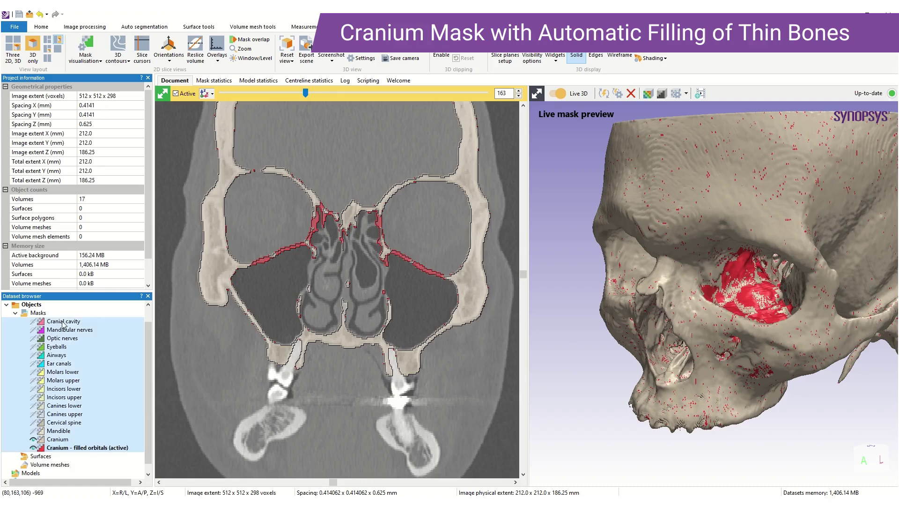
{"action": "right_click", "coordinate": [65, 323]}
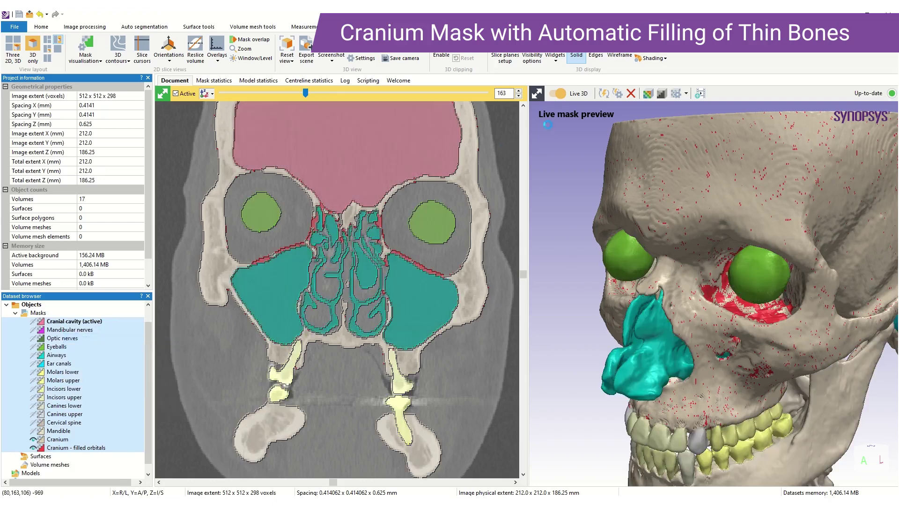
{"action": "left_click", "coordinate": [536, 93]}
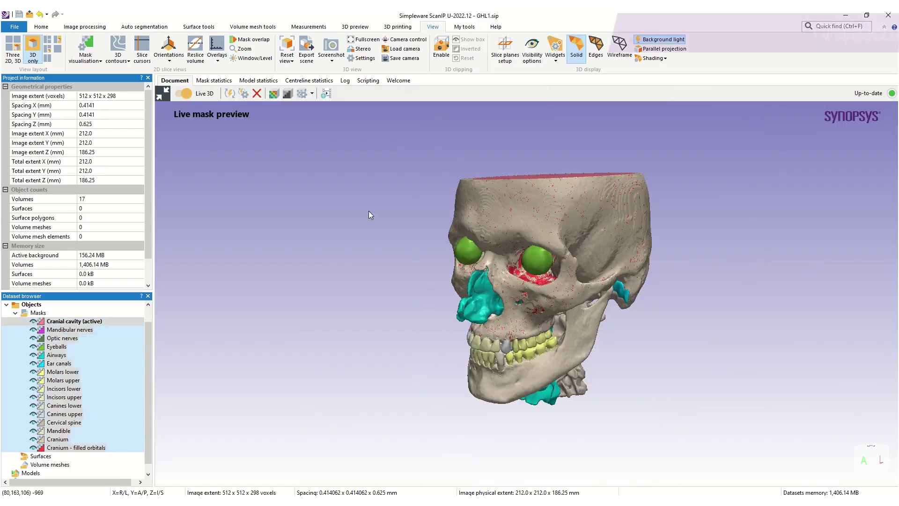
- Display the auto-created landmarks like Nasion and Orbitales, rotating the skull to inspect them
{"action": "left_click", "coordinate": [311, 27]}
{"action": "left_click", "coordinate": [86, 49]}
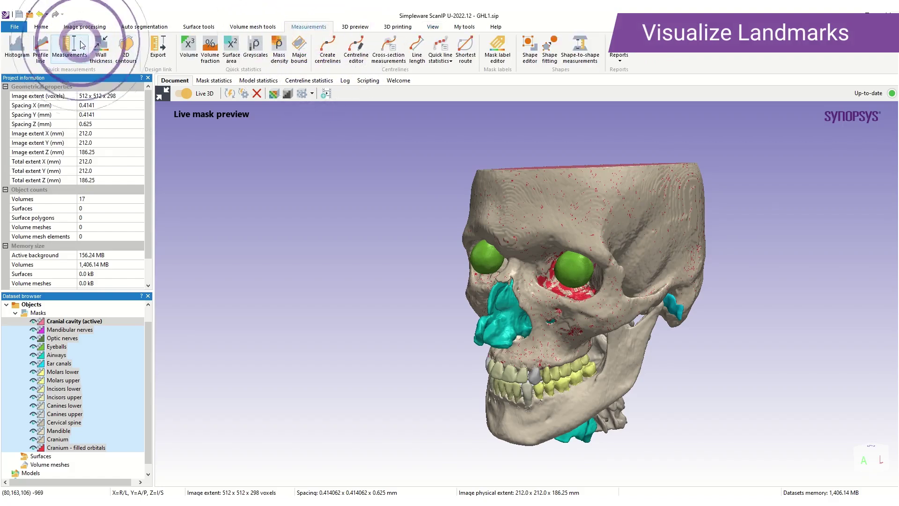
{"action": "left_click_drag", "start_coordinate": [358, 339], "coordinate": [592, 369]}
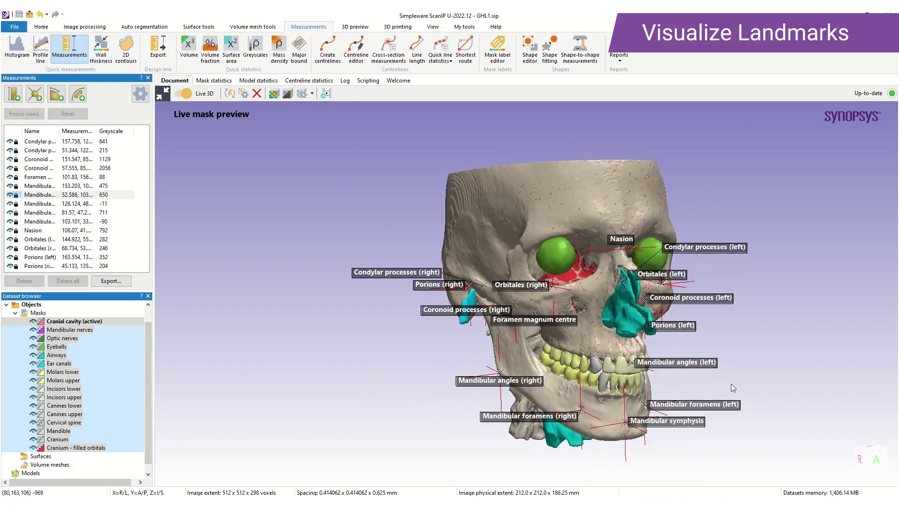
{"action": "middle_click_drag", "start_coordinate": [732, 383], "coordinate": [684, 342]}
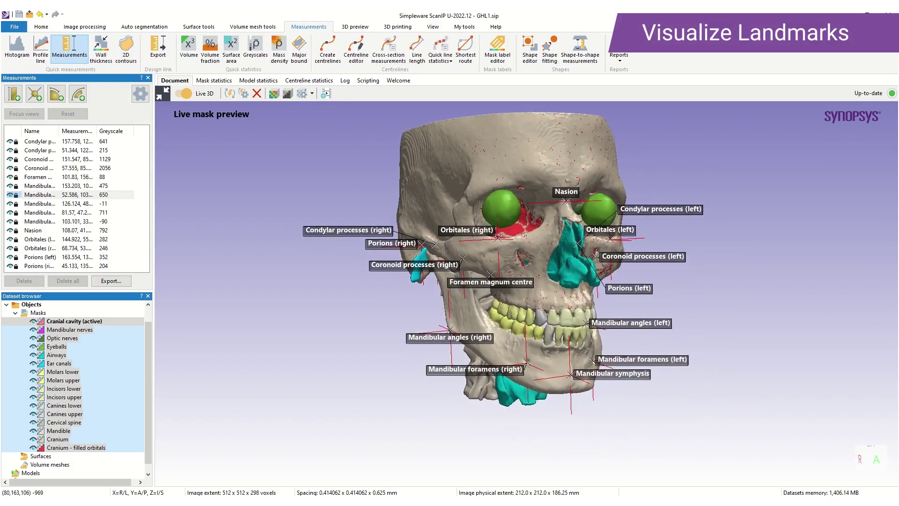
{"action": "left_click_drag", "start_coordinate": [734, 319], "coordinate": [797, 405]}
{"action": "left_click_drag", "start_coordinate": [735, 430], "coordinate": [603, 436]}
{"action": "left_click_drag", "start_coordinate": [721, 438], "coordinate": [769, 406]}
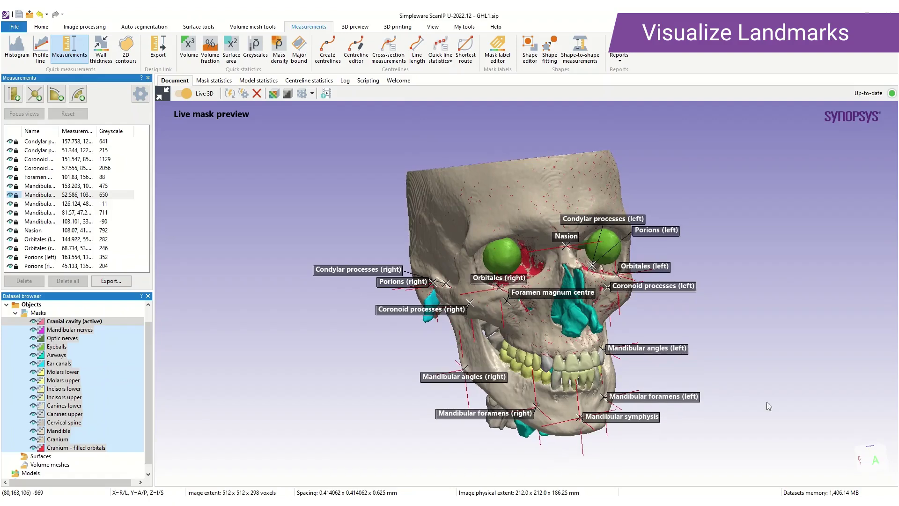
{"action": "left_click_drag", "start_coordinate": [695, 383], "coordinate": [333, 353]}
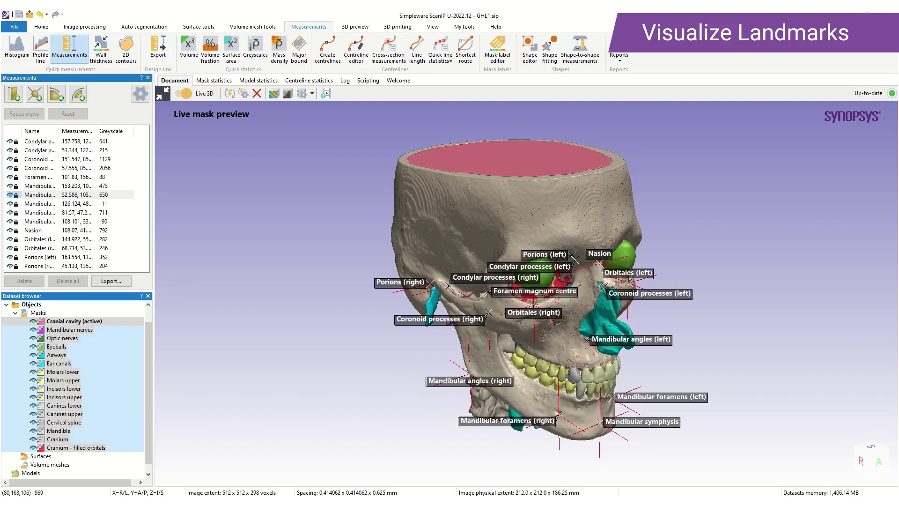